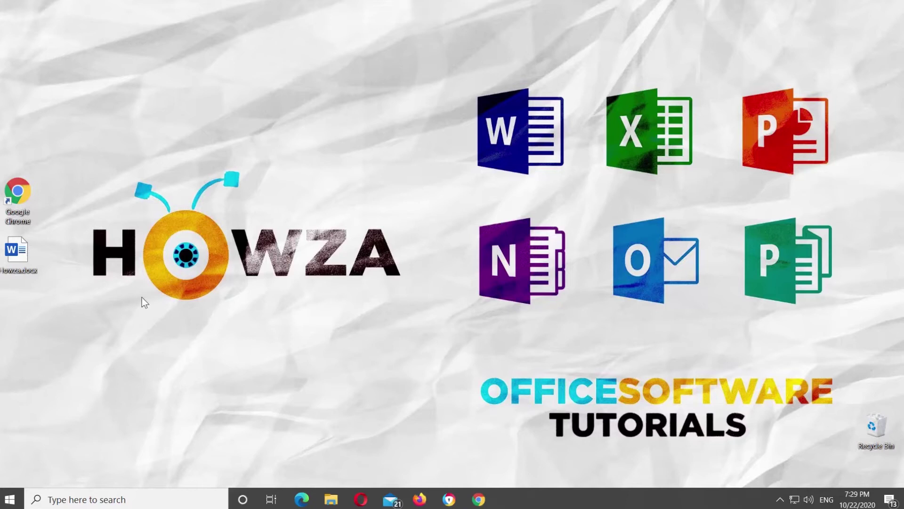
Step: Open Howza.docx and add an empty line below the title
{"action": "double_click", "coordinate": [27, 241]}
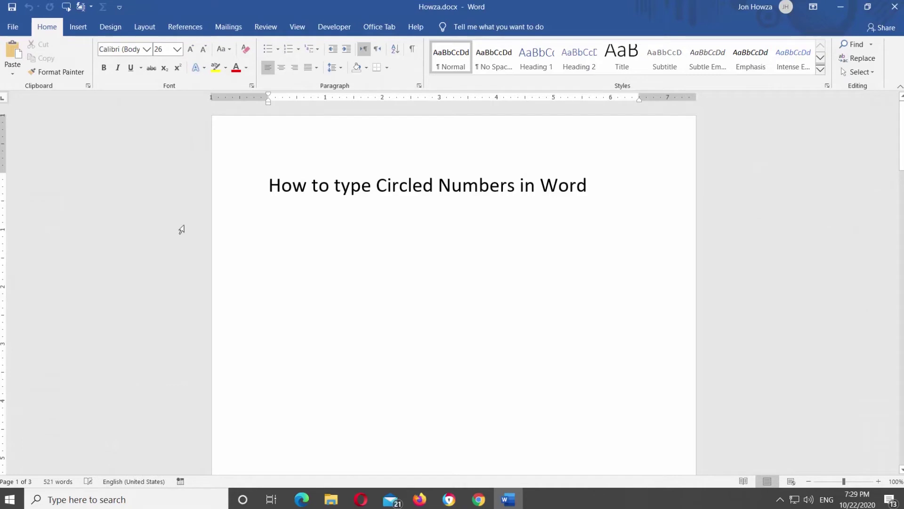
{"action": "left_click", "coordinate": [604, 178]}
{"action": "key", "text": "Return"}
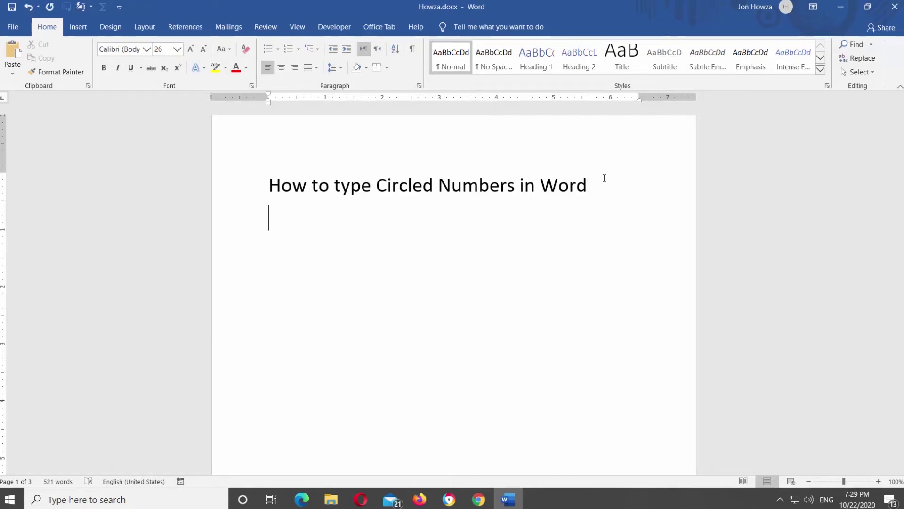
Step: Open the full Symbol dialog from the Insert tab's Symbol gallery
{"action": "left_click", "coordinate": [78, 28]}
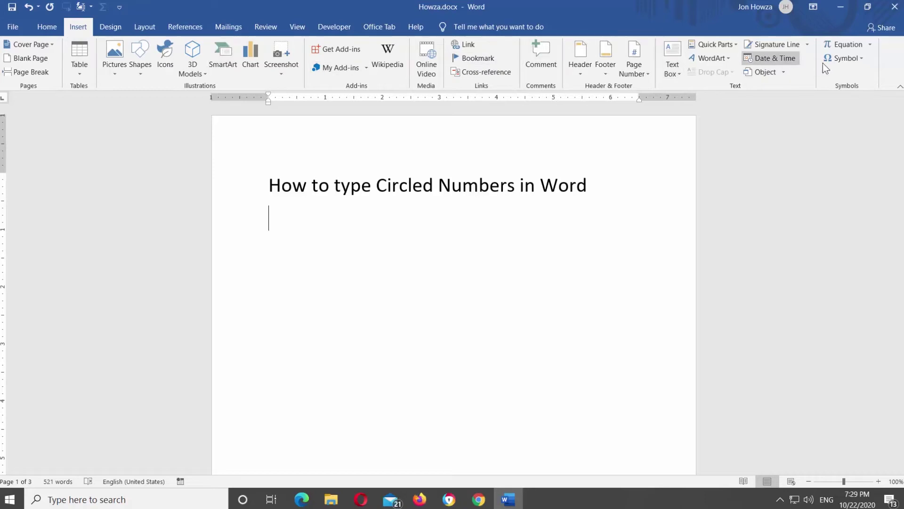
{"action": "left_click", "coordinate": [861, 59]}
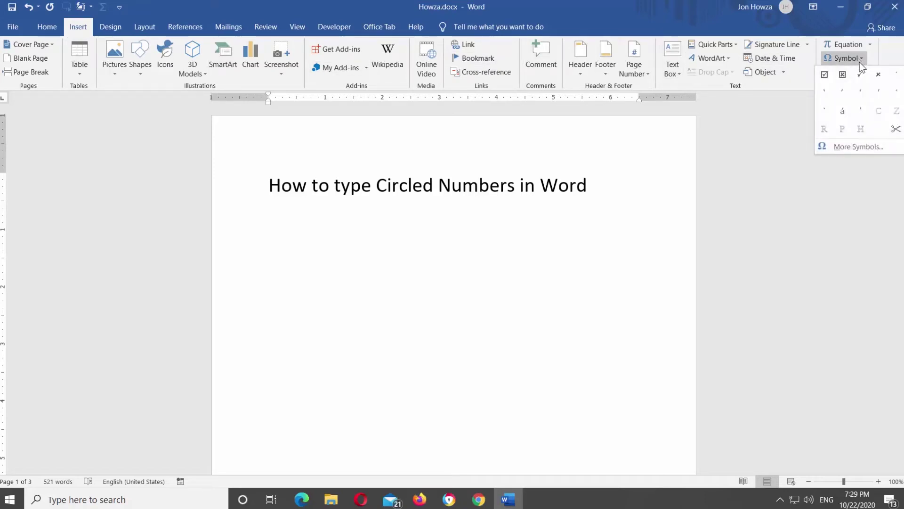
{"action": "left_click", "coordinate": [851, 146]}
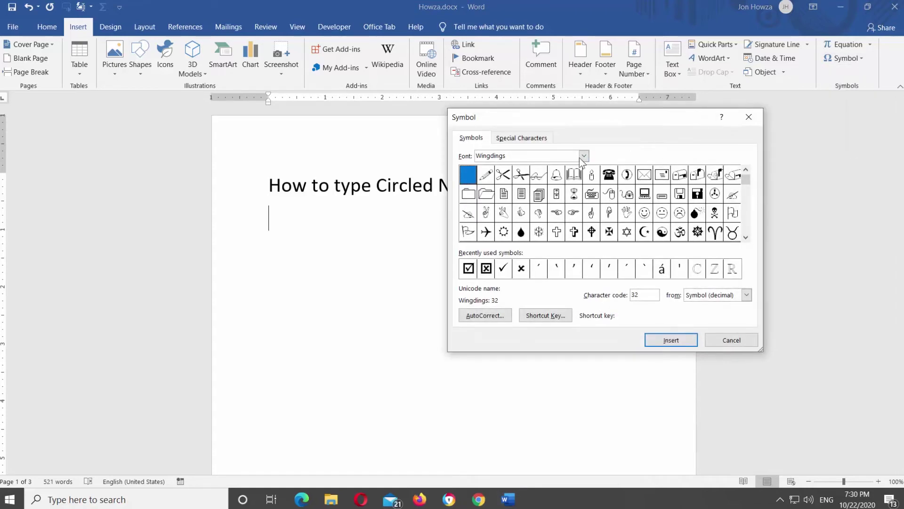
Step: Switch the Symbol dialog font from Wingdings to (normal text)
{"action": "left_click", "coordinate": [583, 156]}
{"action": "scroll", "coordinate": [584, 184], "scroll_direction": "up", "scroll_amount": 2}
{"action": "left_click_drag", "start_coordinate": [589, 206], "coordinate": [587, 171]}
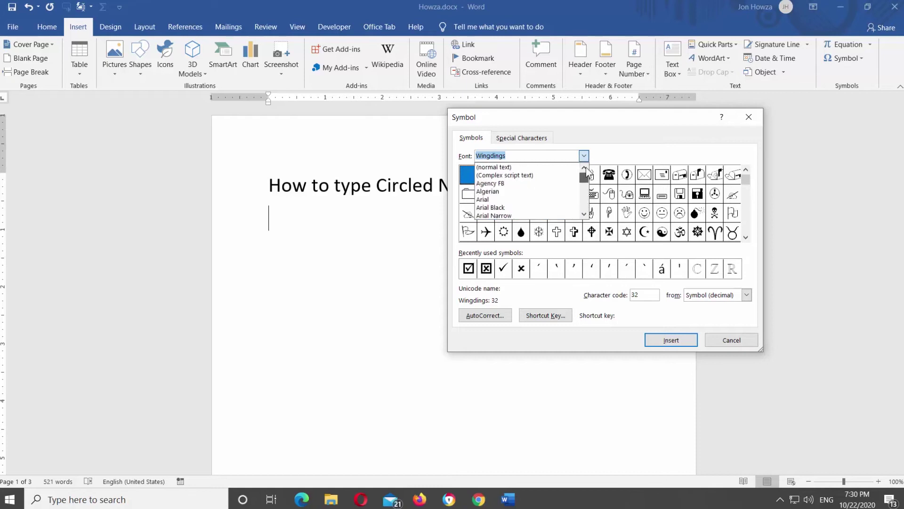
{"action": "left_click", "coordinate": [537, 166]}
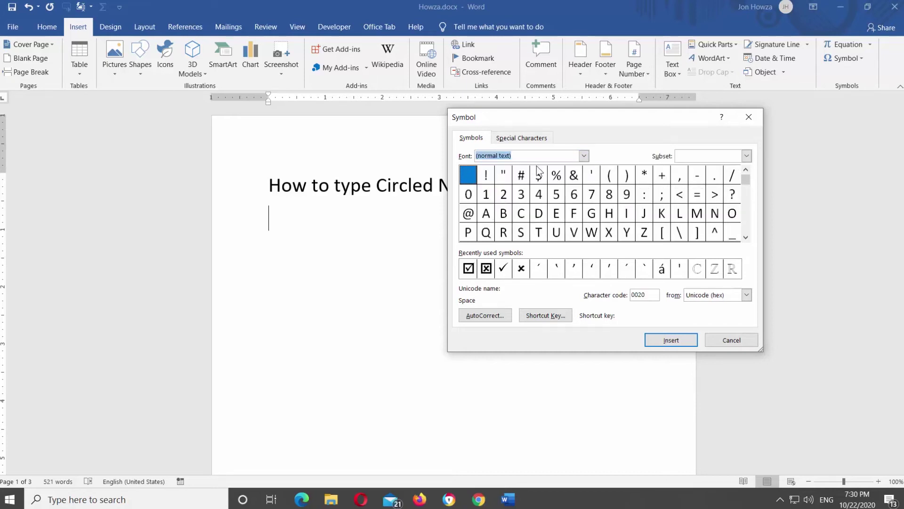
Step: Choose the Enclosed Alphanumerics subset to display the circled digits
{"action": "left_click", "coordinate": [746, 156]}
{"action": "left_click", "coordinate": [747, 216]}
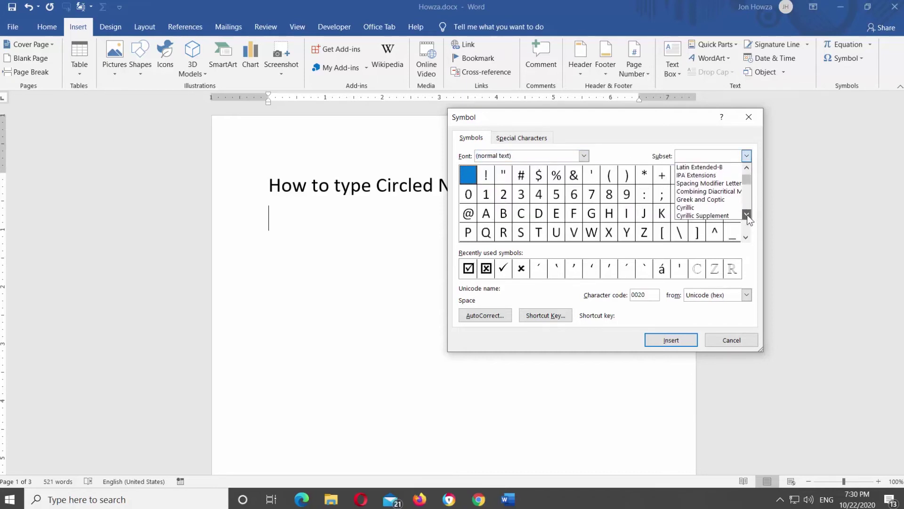
{"action": "left_click", "coordinate": [747, 216]}
{"action": "left_click", "coordinate": [747, 215]}
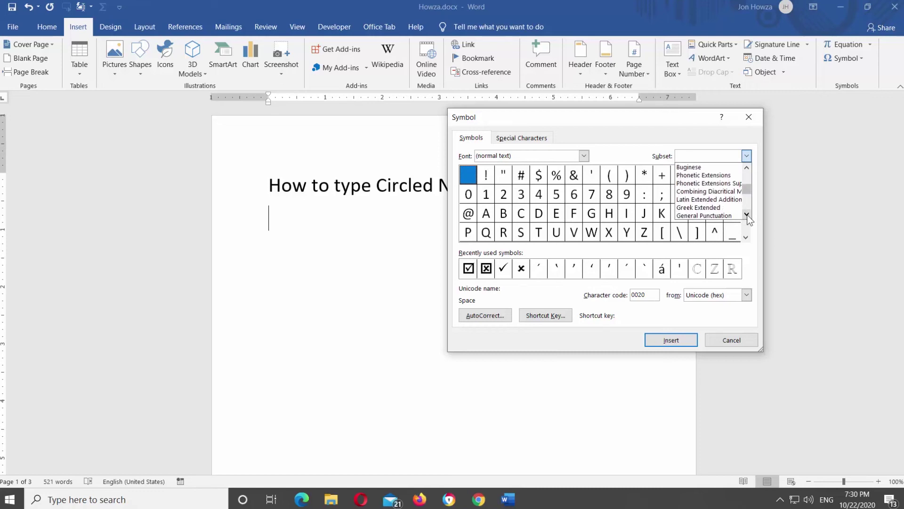
{"action": "left_click", "coordinate": [747, 216]}
{"action": "left_click", "coordinate": [747, 215]}
{"action": "left_click", "coordinate": [747, 216]}
{"action": "left_click", "coordinate": [747, 215]}
{"action": "left_click", "coordinate": [747, 216]}
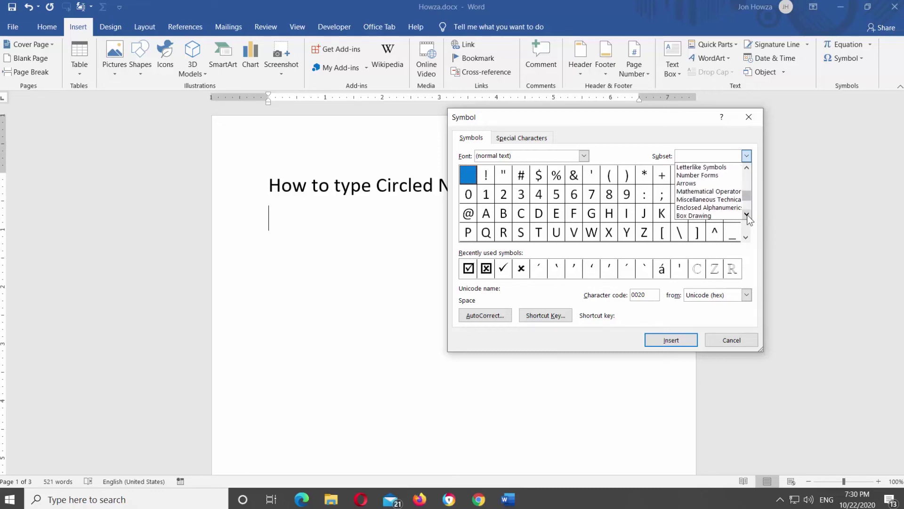
{"action": "left_click", "coordinate": [715, 212]}
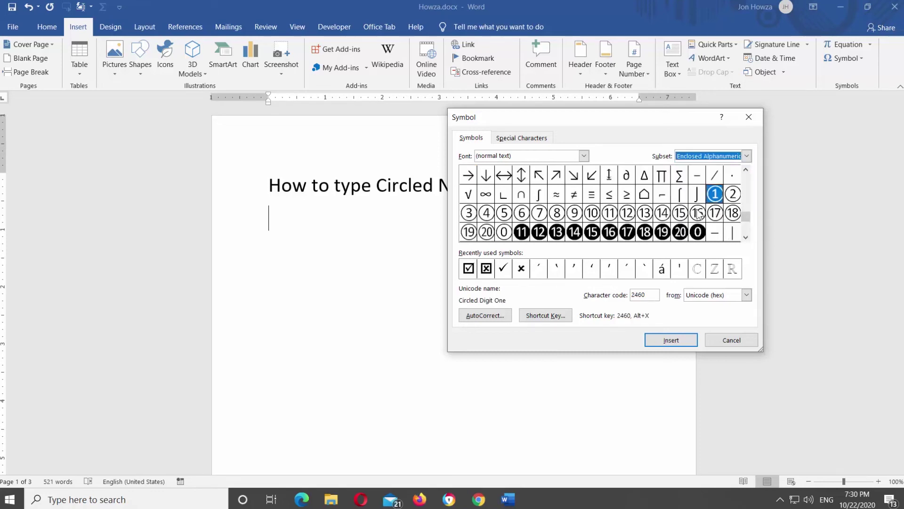
Step: Insert circled digits ①, ②, ③, ④ and a black-filled circled zero, in order
{"action": "left_click", "coordinate": [673, 334]}
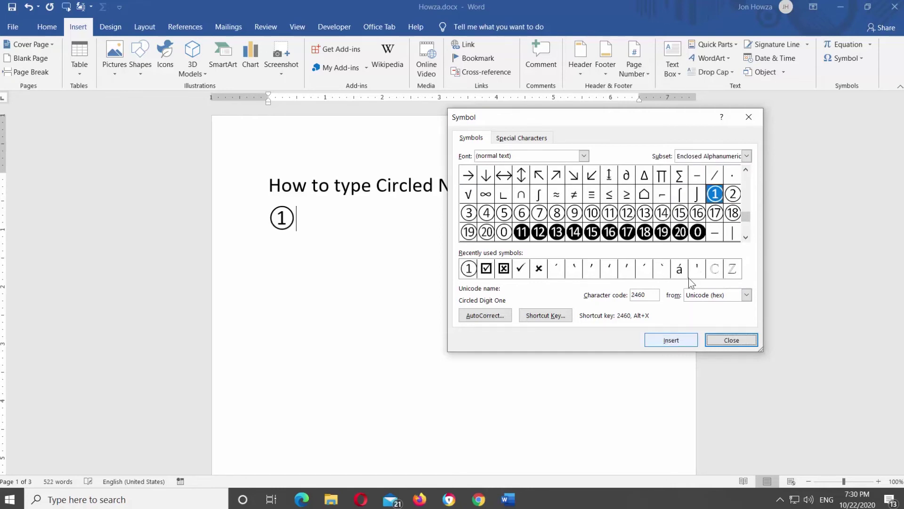
{"action": "left_click", "coordinate": [734, 196]}
{"action": "left_click", "coordinate": [671, 340]}
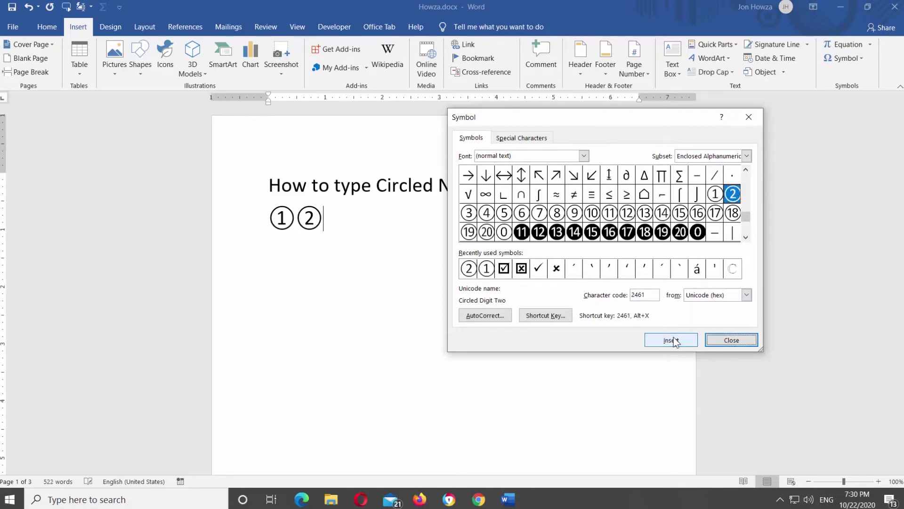
{"action": "left_click", "coordinate": [469, 213]}
{"action": "left_click", "coordinate": [675, 341]}
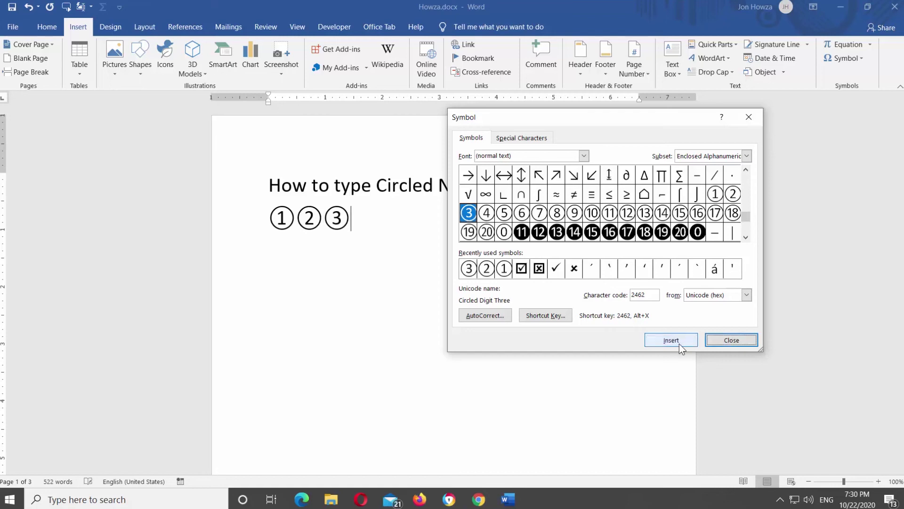
{"action": "left_click", "coordinate": [487, 214]}
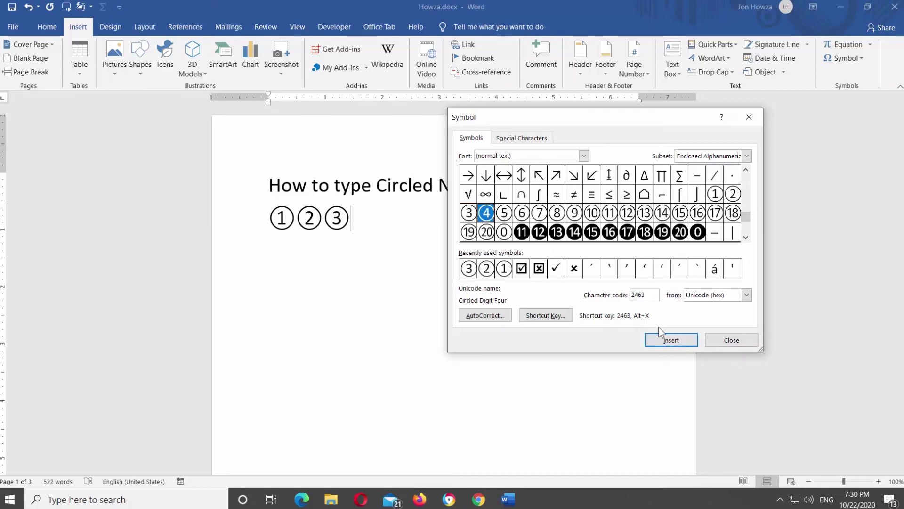
{"action": "left_click", "coordinate": [671, 340]}
{"action": "left_click", "coordinate": [697, 233]}
{"action": "left_click", "coordinate": [671, 346]}
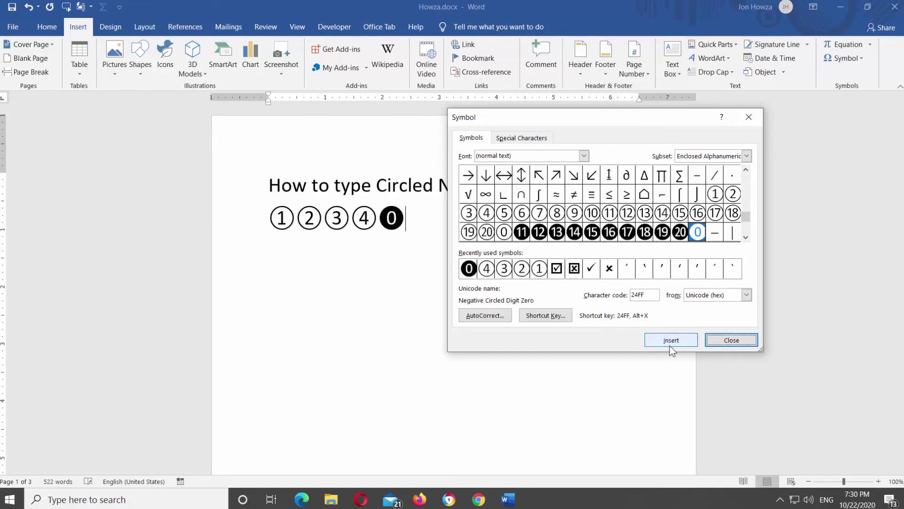